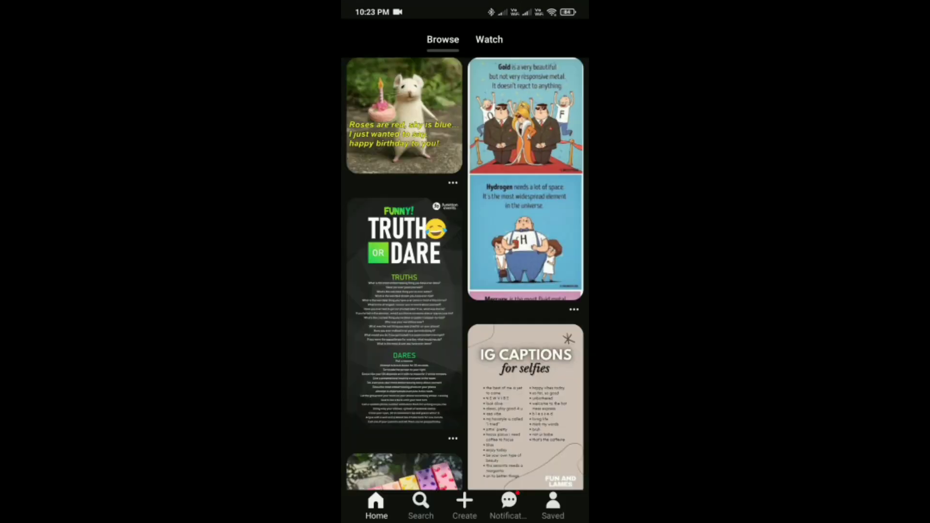
# - Go to your own profile showing the saved pins
pyautogui.click(553, 505)
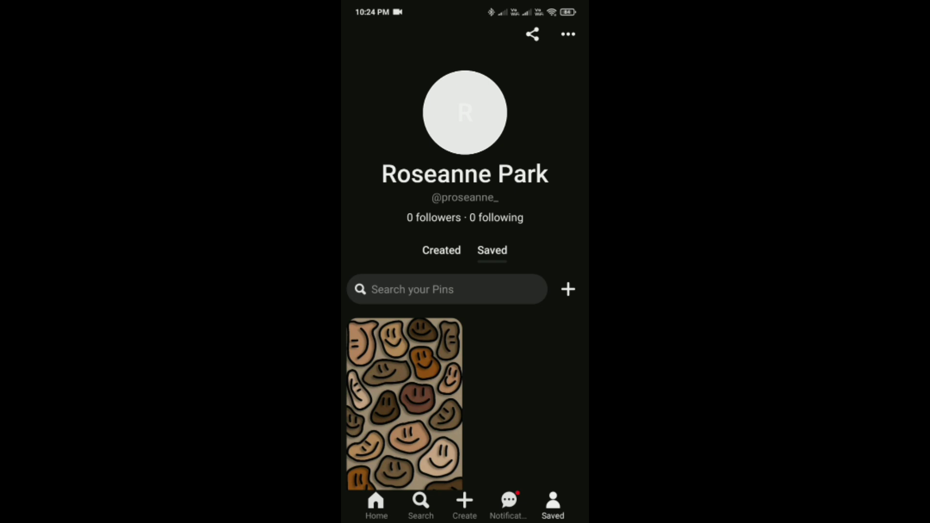
# - Reach Convert to a business account through Settings and Account management
pyautogui.click(568, 35)
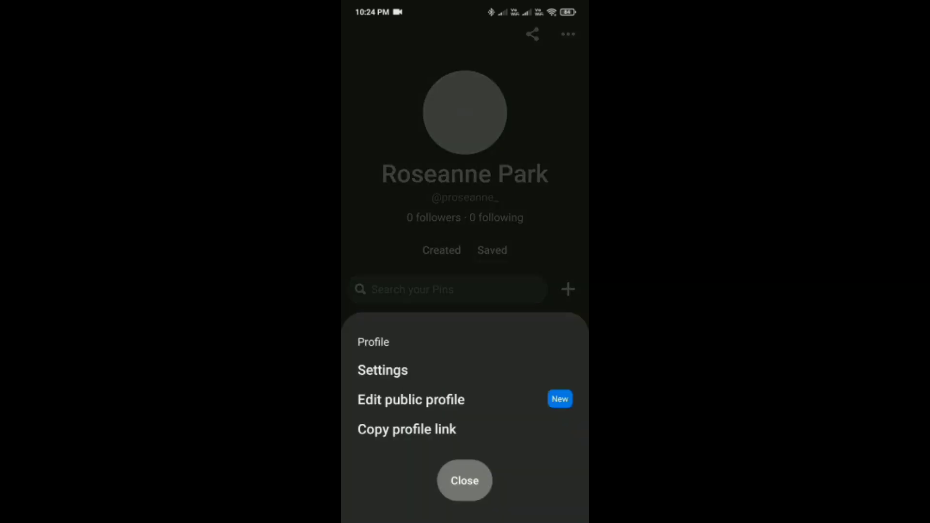
pyautogui.click(382, 371)
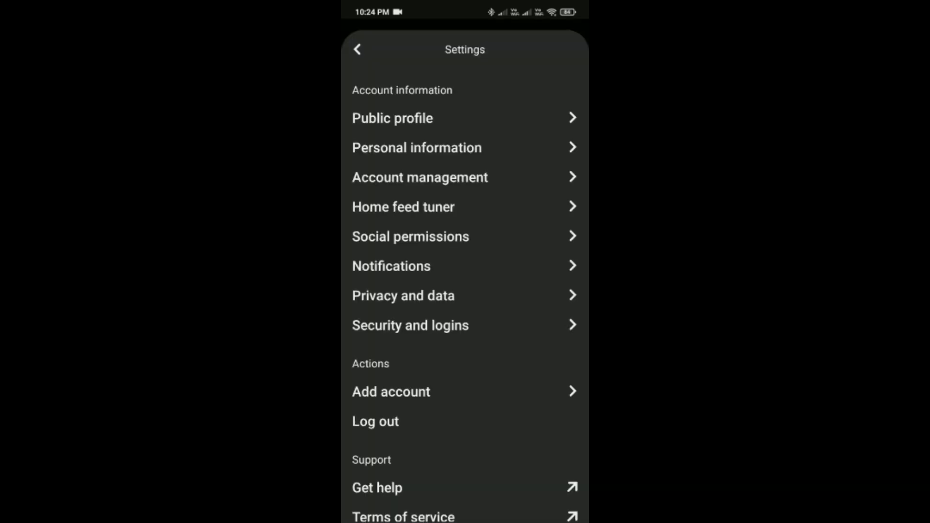
pyautogui.click(420, 177)
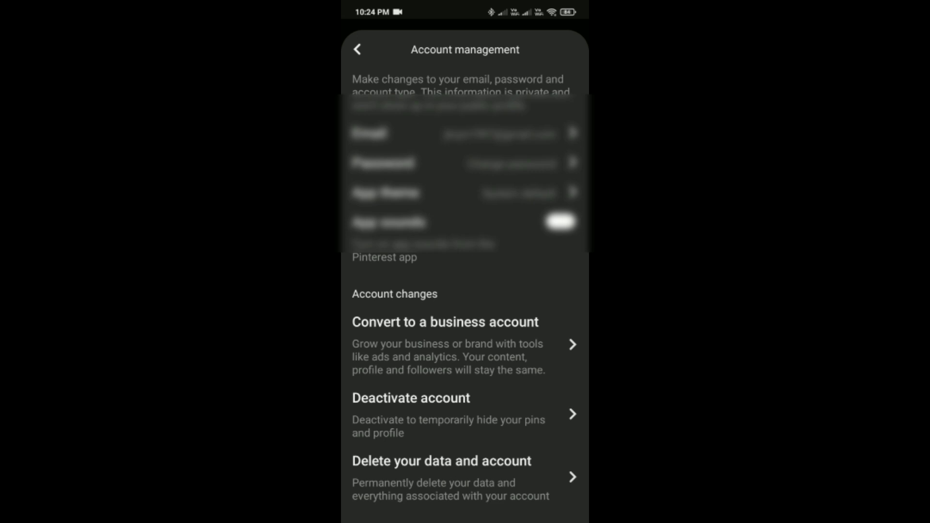
pyautogui.click(446, 345)
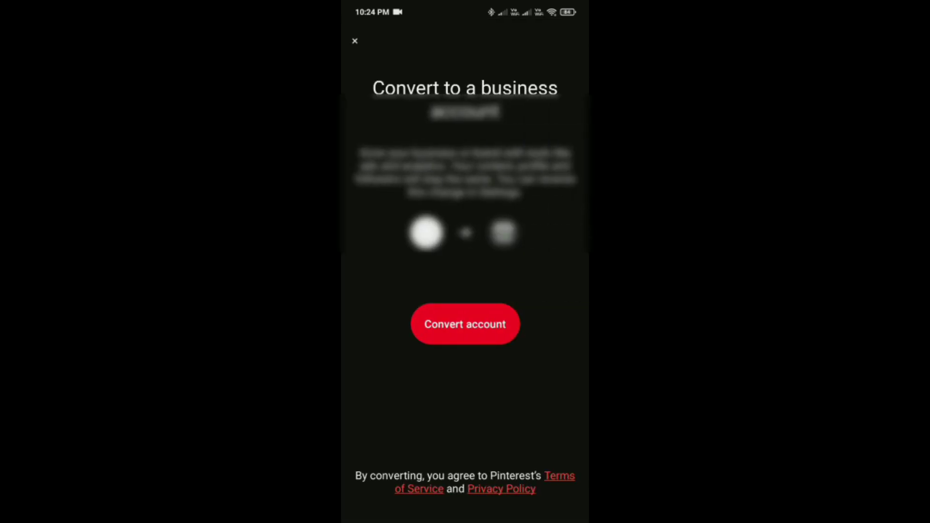
# - Confirm conversion, keep the name proseanne, no website, business type Other, not sure about ads
pyautogui.click(465, 324)
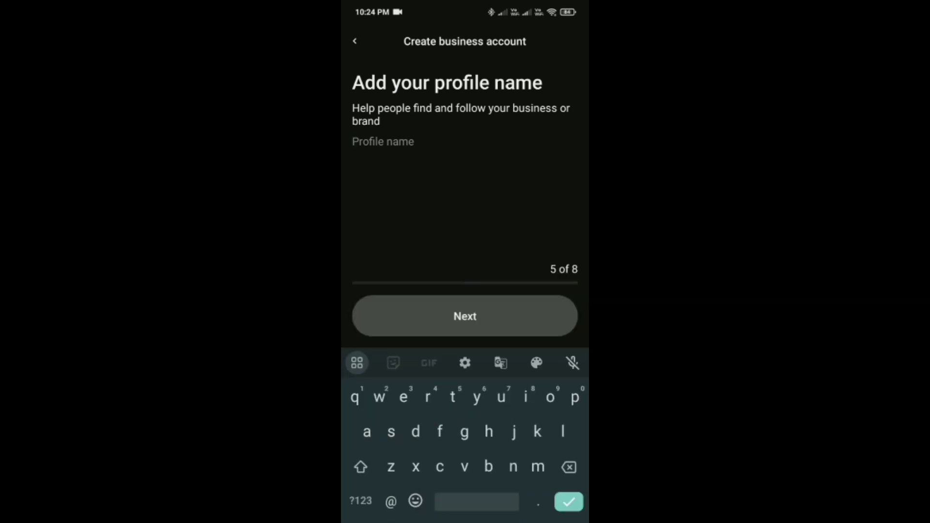
pyautogui.write('pros')
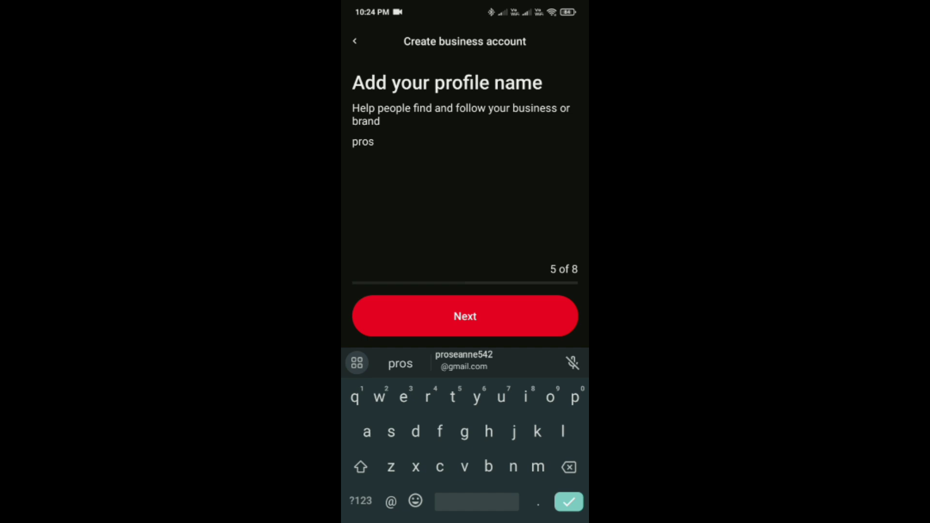
pyautogui.write('eanne')
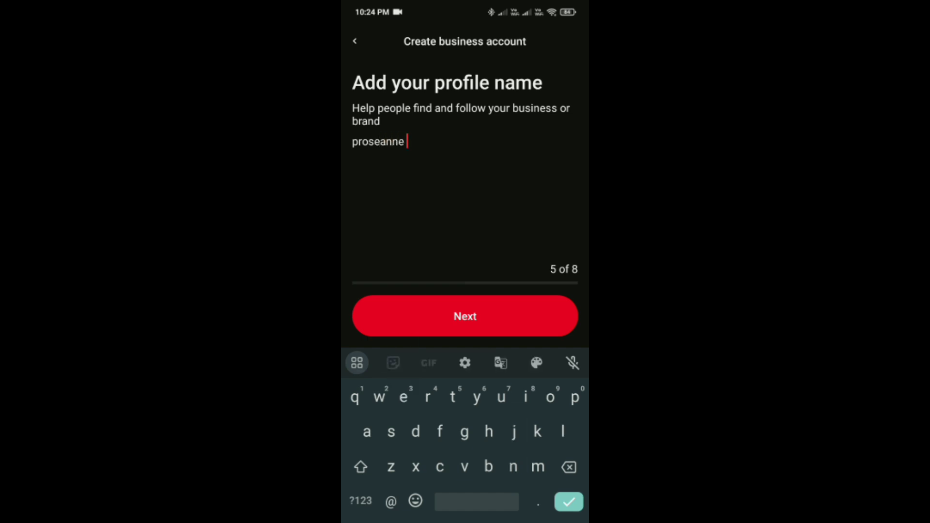
pyautogui.click(465, 317)
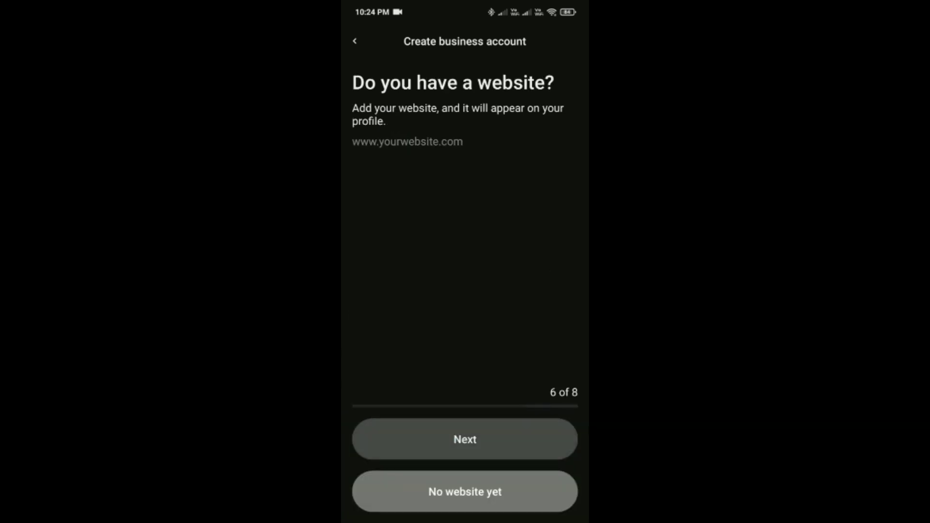
pyautogui.click(465, 491)
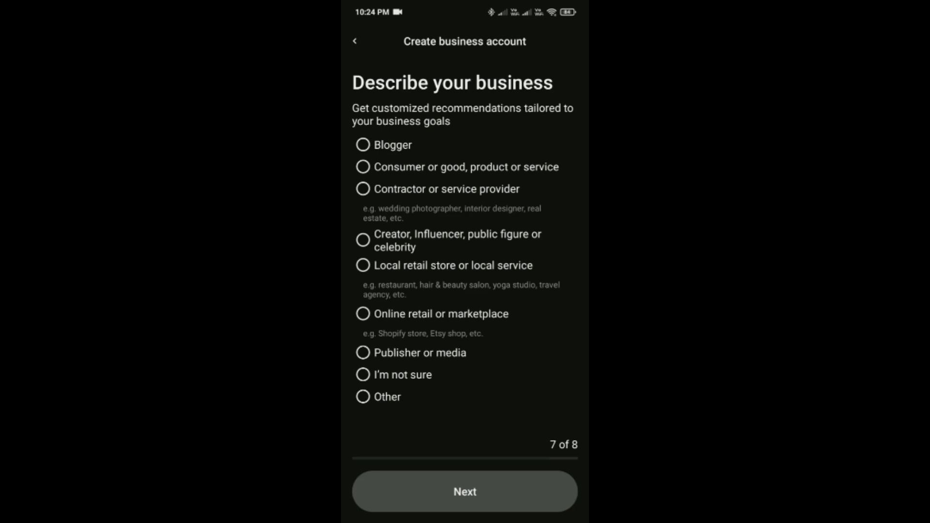
pyautogui.click(362, 397)
pyautogui.click(465, 491)
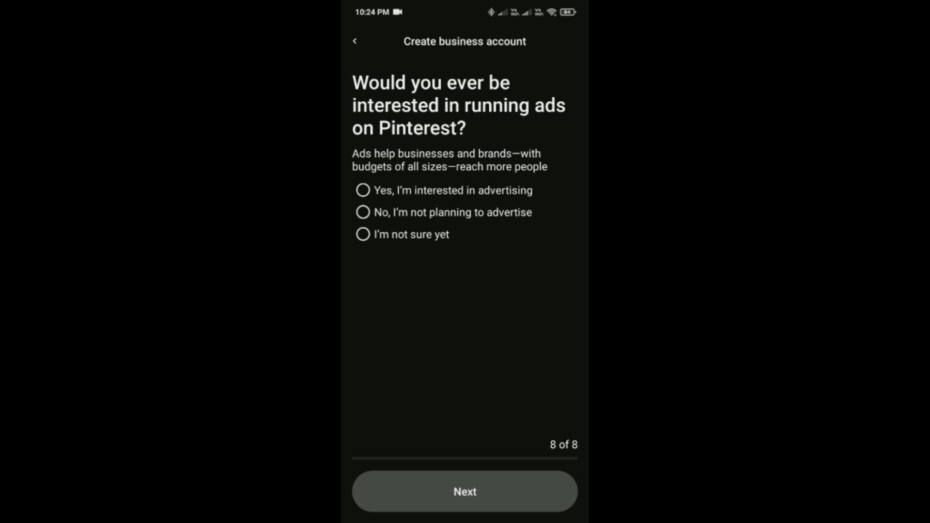
pyautogui.click(363, 234)
# - Submit the setup answers and skip the onboarding screens to land on the proseanne profile
pyautogui.click(466, 491)
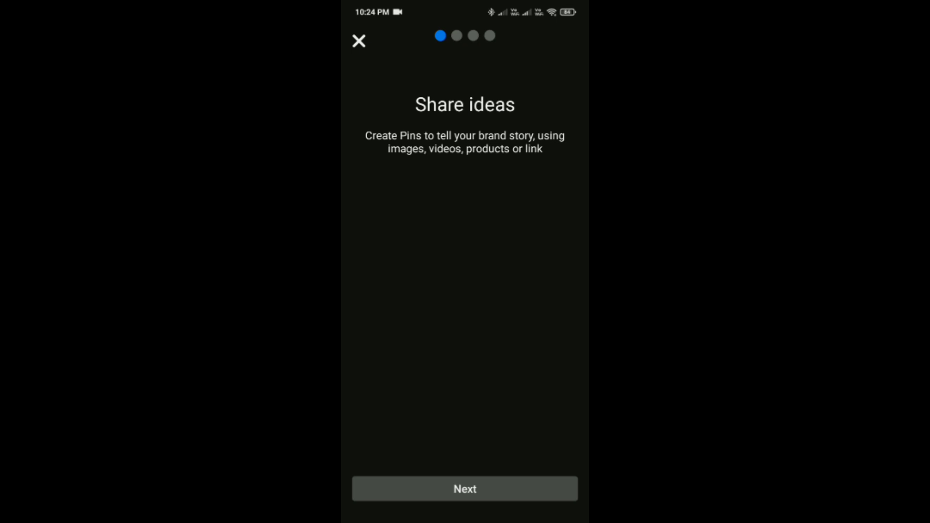
pyautogui.click(466, 489)
pyautogui.click(465, 489)
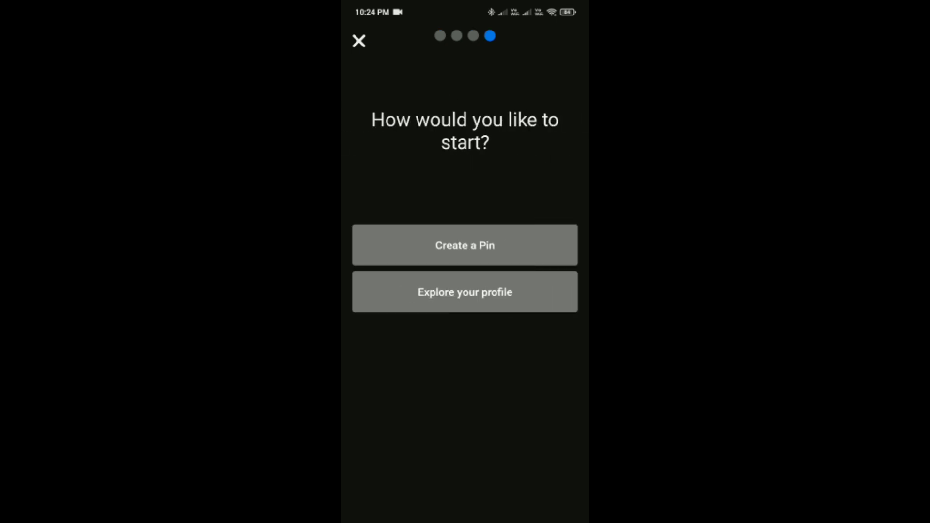
pyautogui.click(465, 291)
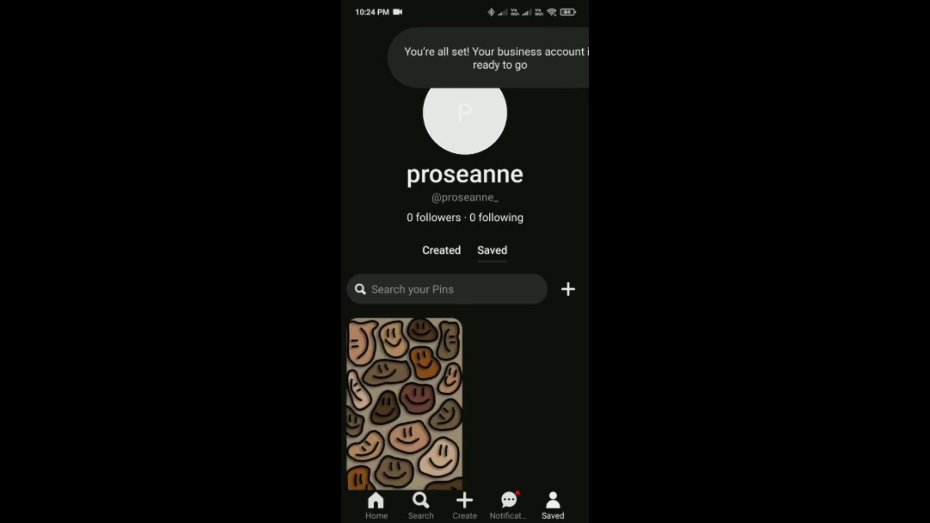
# - Close Pinterest from the recent apps and relaunch it from the home screen
pyautogui.moveTo(466, 520); pyautogui.dragTo(466, 327)
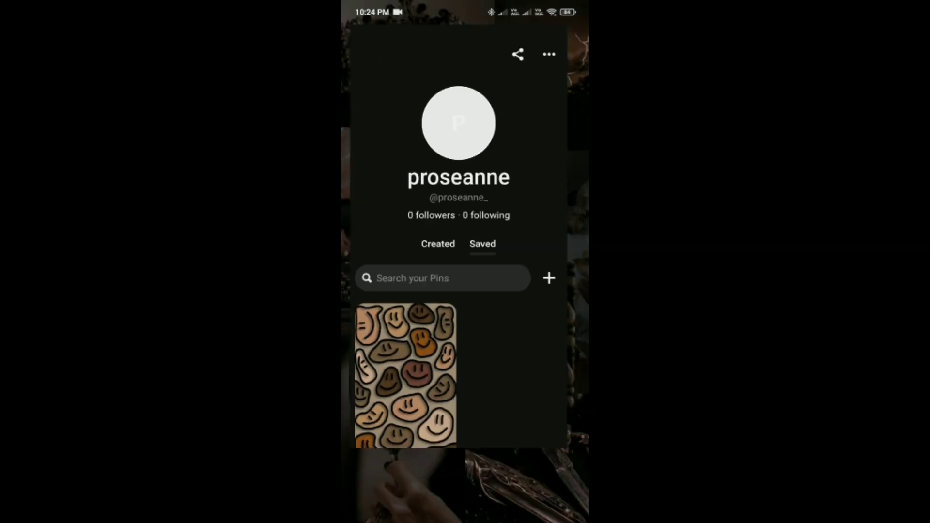
pyautogui.moveTo(406, 290); pyautogui.dragTo(218, 291)
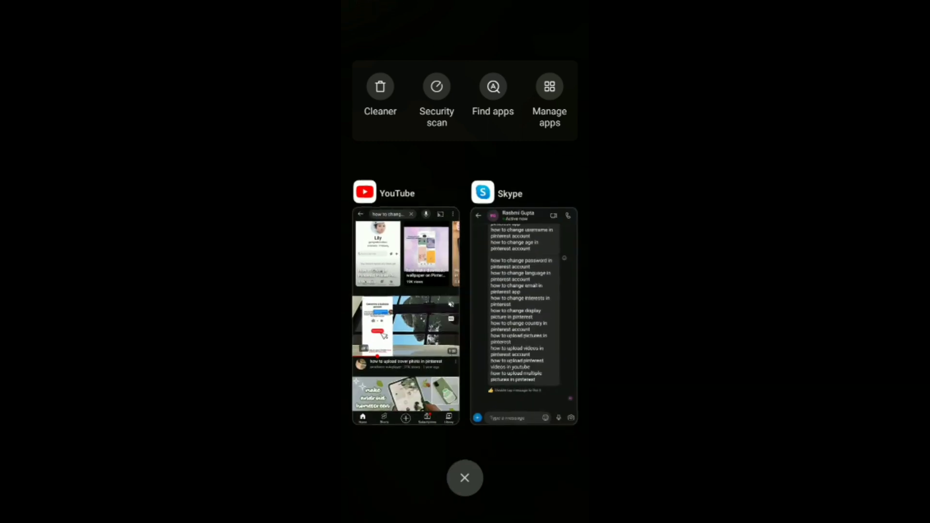
pyautogui.click(465, 476)
pyautogui.click(493, 214)
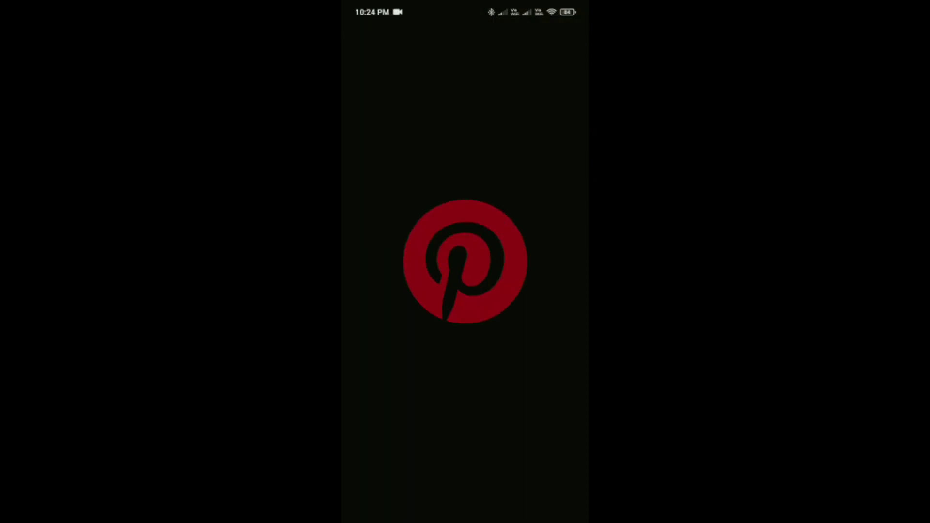
# - From the profile options menu choose Add cover image to reach the photo picker
pyautogui.click(553, 502)
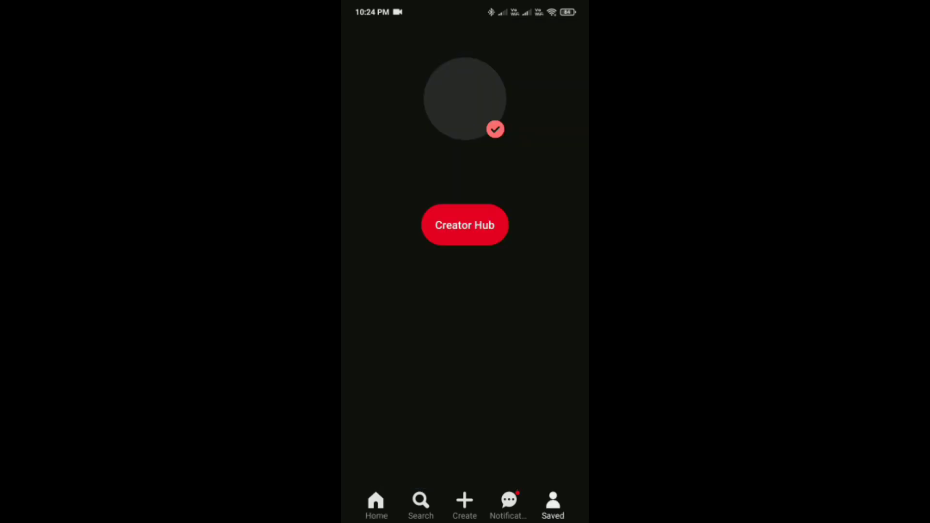
pyautogui.click(569, 40)
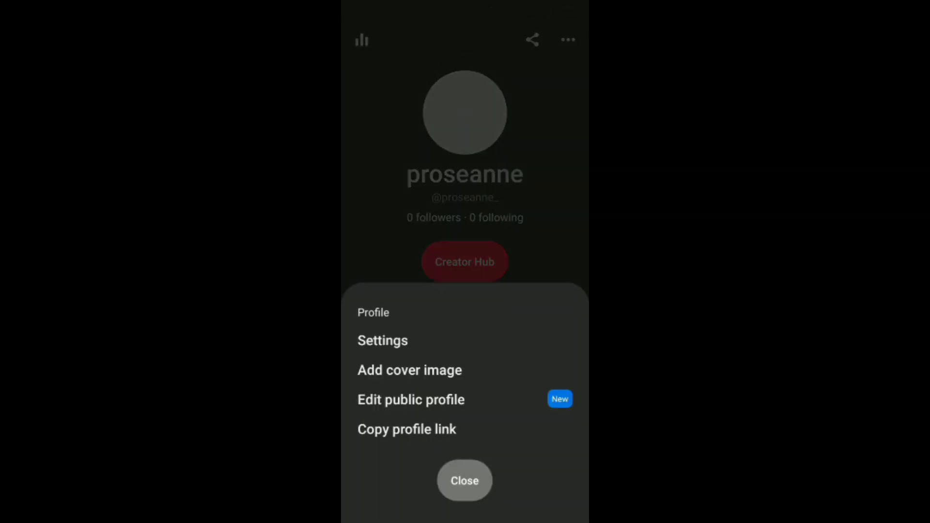
pyautogui.click(409, 370)
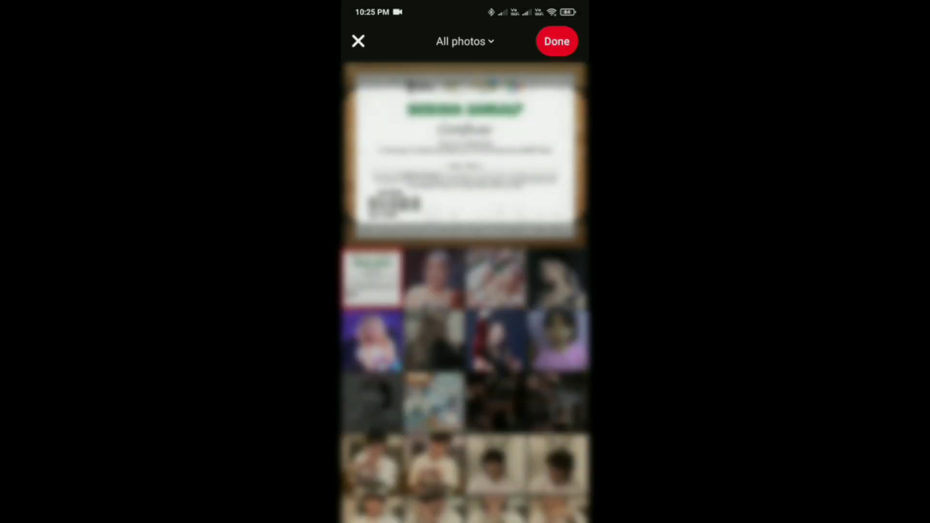
# - Select the portrait photo and confirm updating the profile cover
pyautogui.click(496, 278)
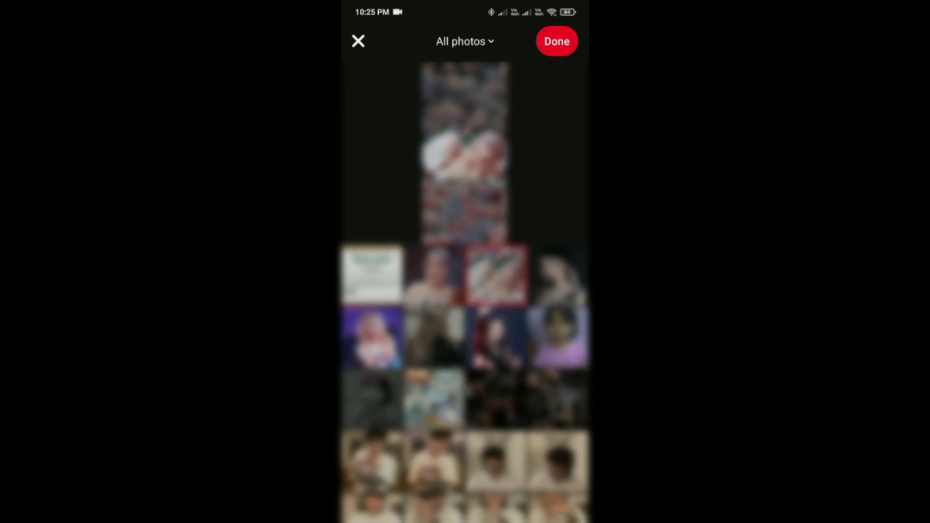
pyautogui.scroll(-1, 466, 378)
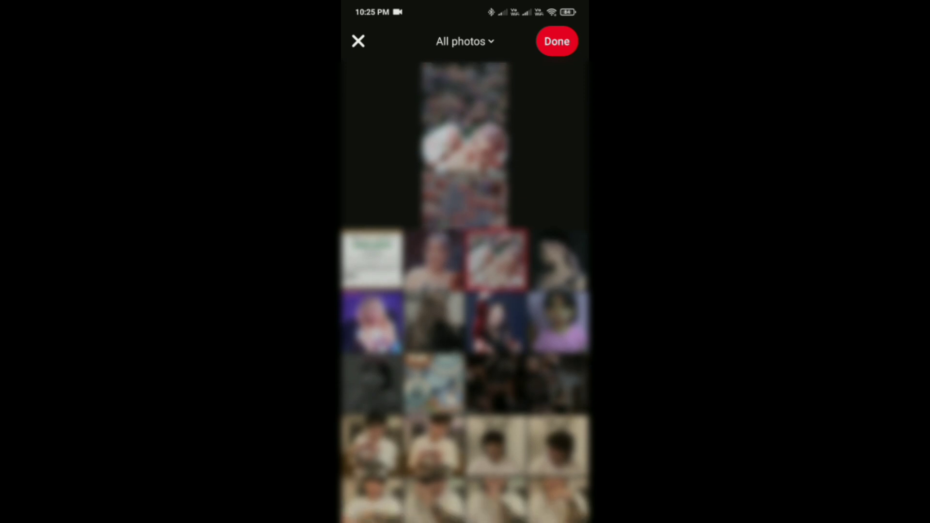
pyautogui.click(557, 41)
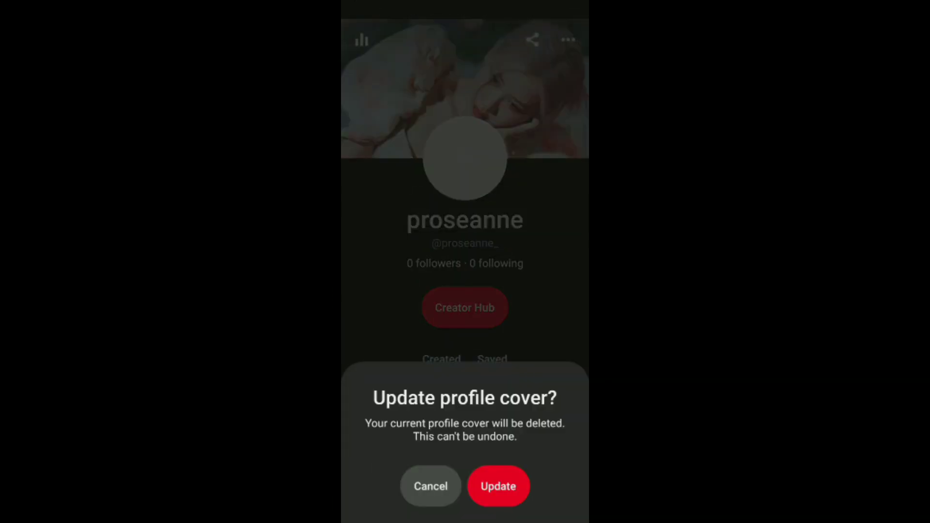
pyautogui.click(498, 487)
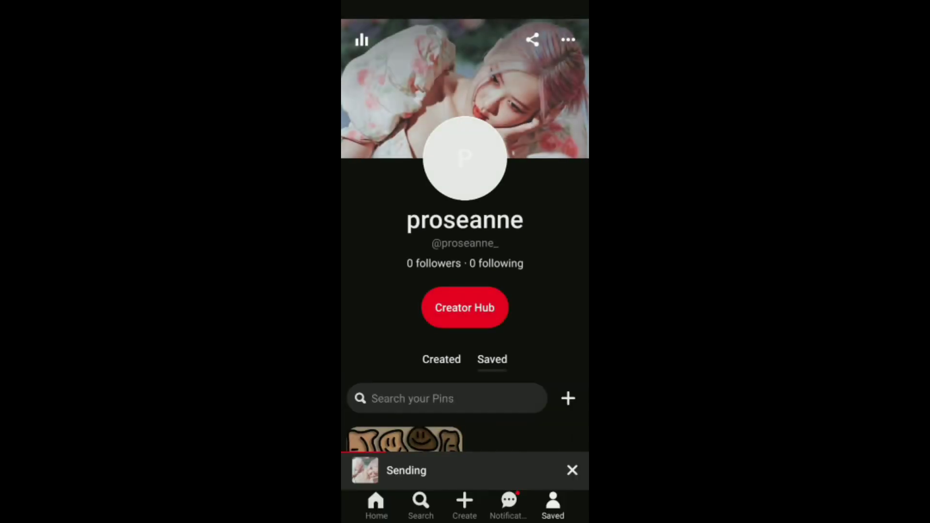